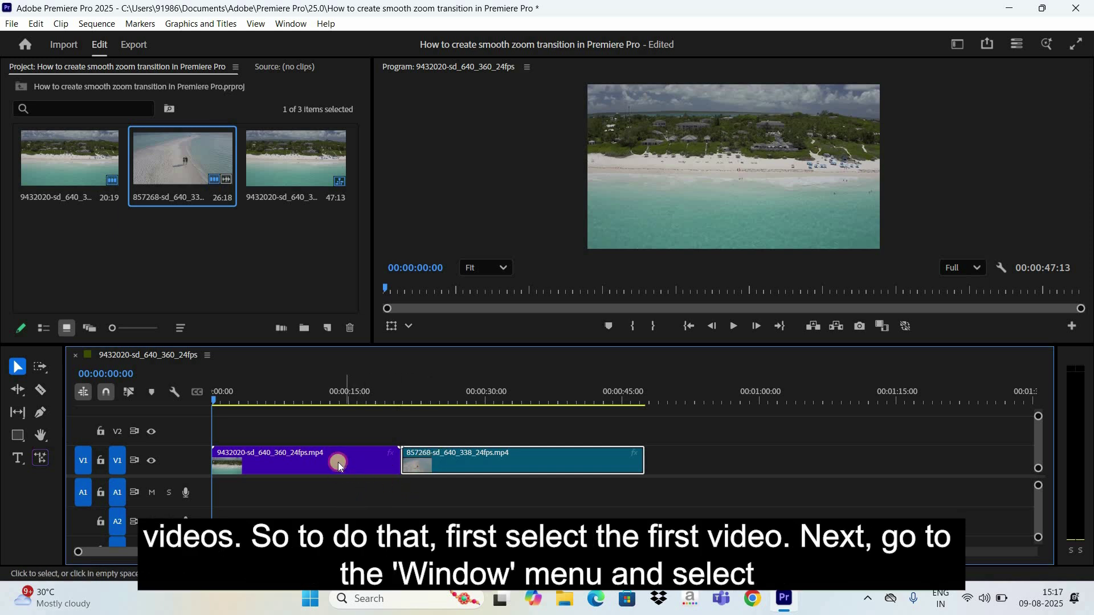
# Step: Show the first clip's Effect Controls and park the playhead at the 00:00:20:12 cut
pyautogui.click(338, 466)
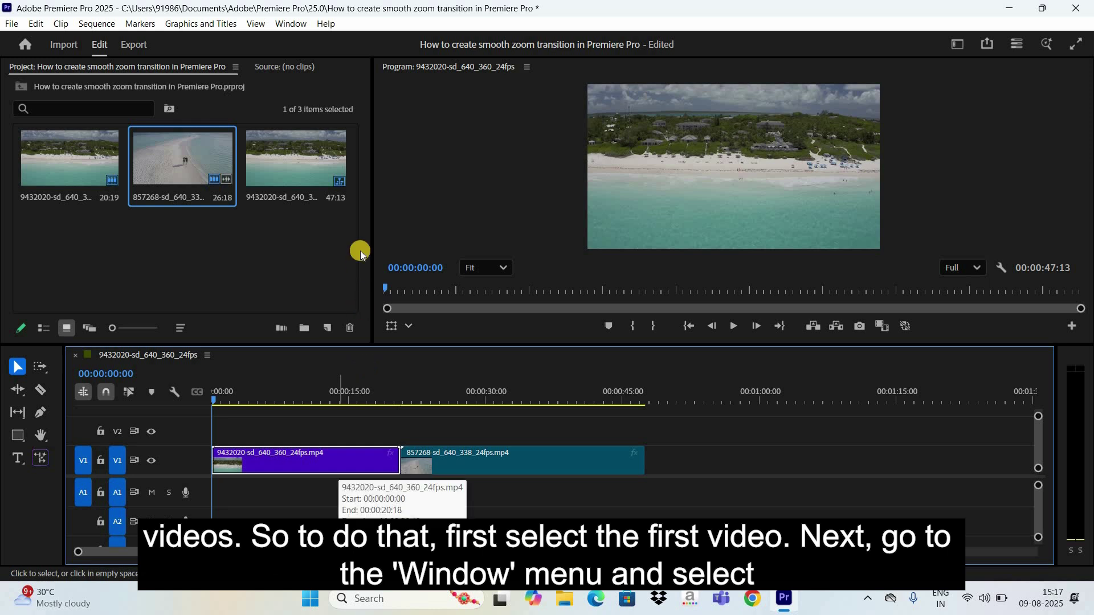
pyautogui.click(291, 23)
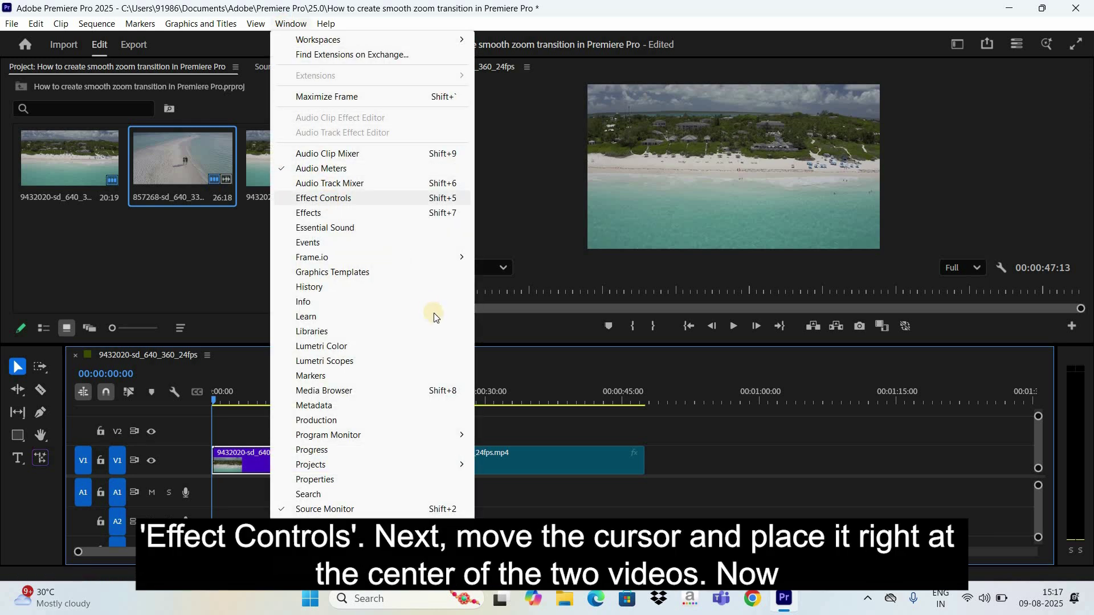
pyautogui.click(319, 198)
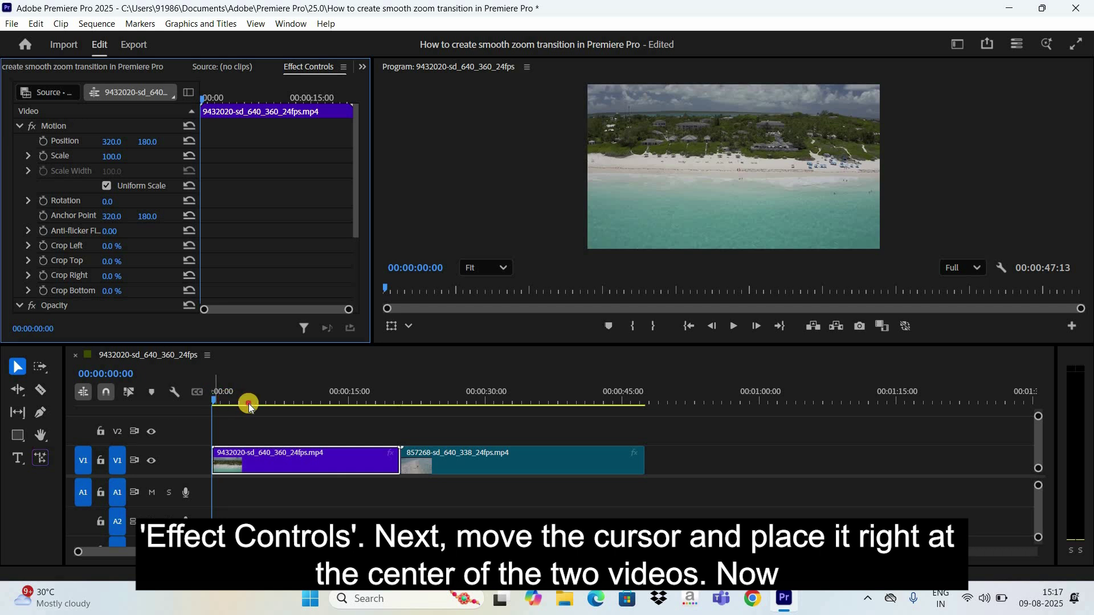
pyautogui.moveTo(337, 416); pyautogui.dragTo(402, 418)
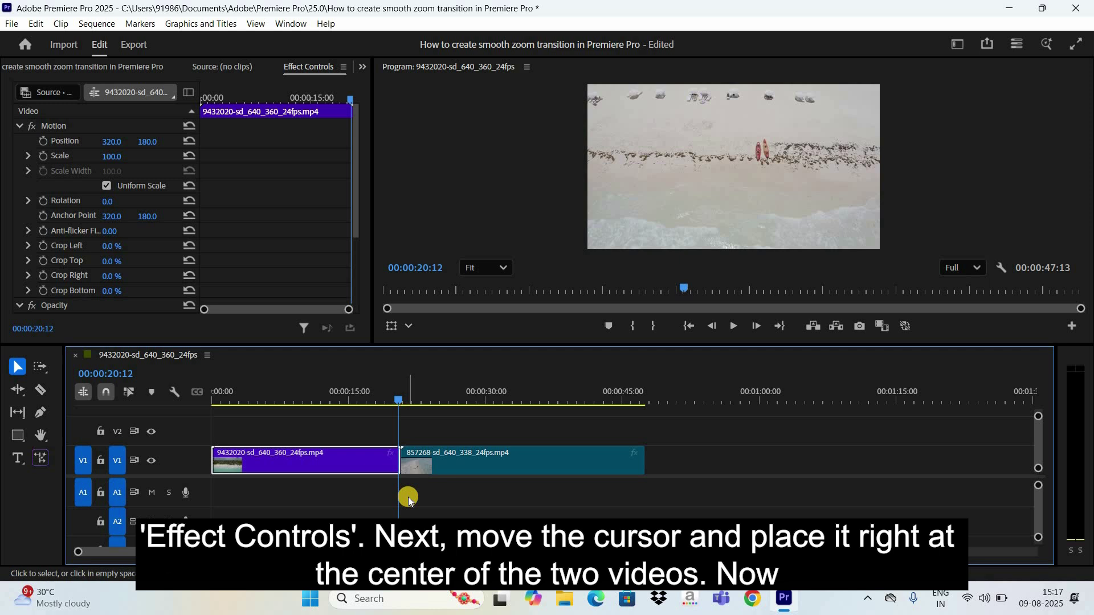
pyautogui.press('=')
pyautogui.press('=')
pyautogui.press('=')
pyautogui.press('=')
pyautogui.press('=')
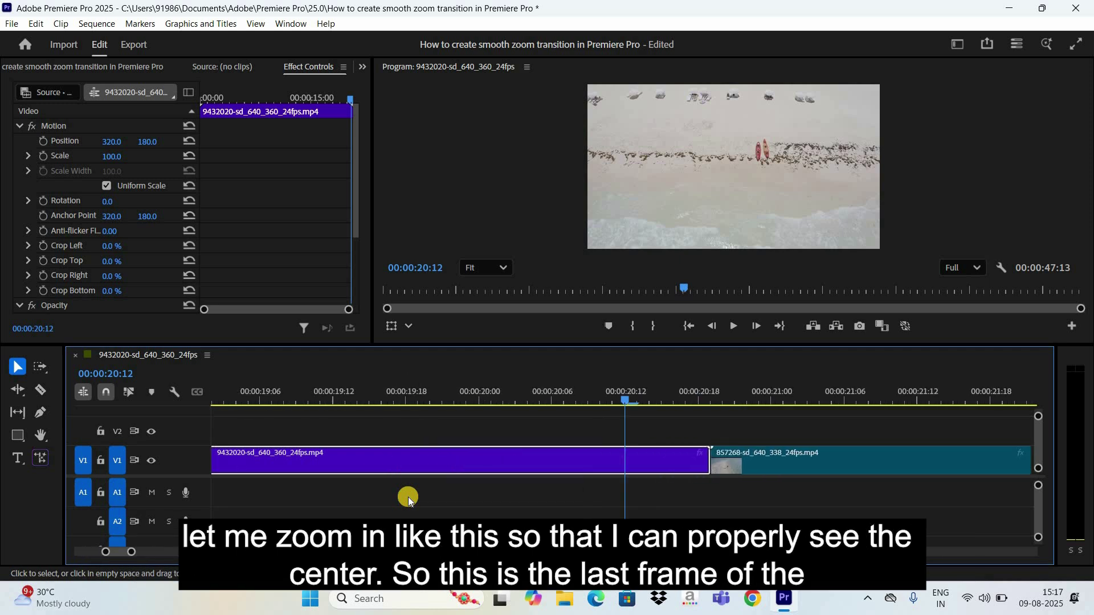
# Step: Keyframe the first clip's Scale at 100 three frames before the cut, then 300 at 00:00:20:18
pyautogui.press('Right')
pyautogui.press('Right')
pyautogui.press('Right')
pyautogui.press('Right')
pyautogui.press('Right')
pyautogui.press('Right')
pyautogui.press('Right')
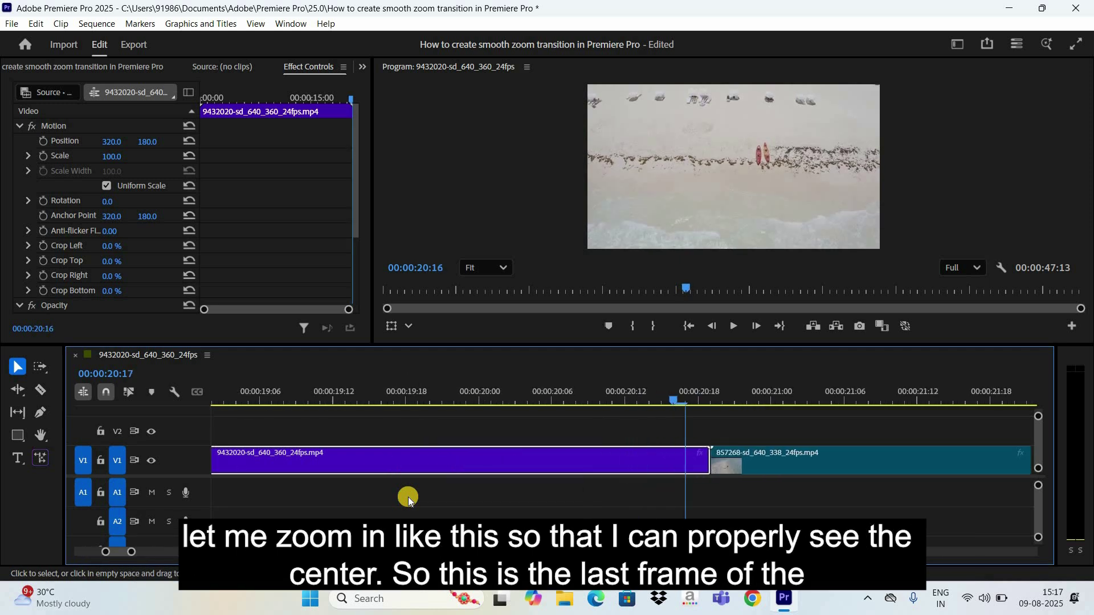
pyautogui.press('Left')
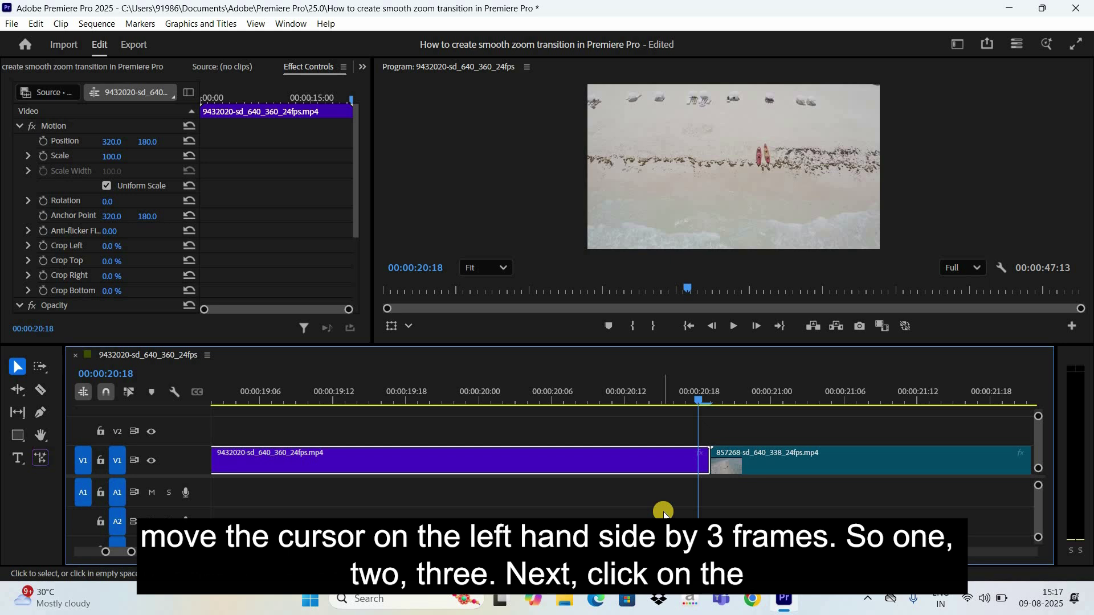
pyautogui.press('Left')
pyautogui.press('Left')
pyautogui.press('Left')
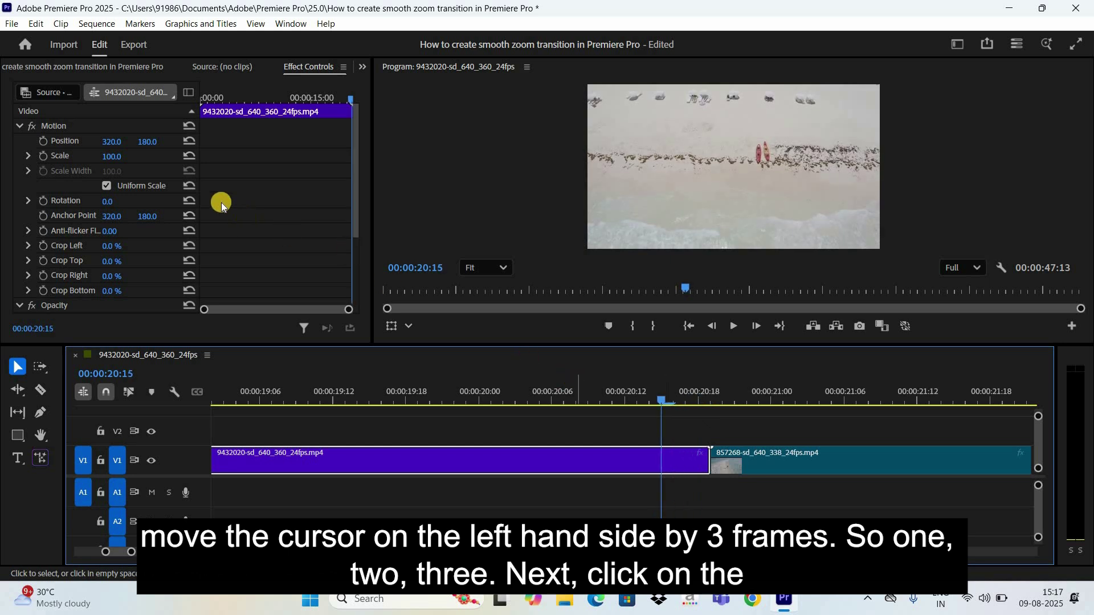
pyautogui.click(44, 157)
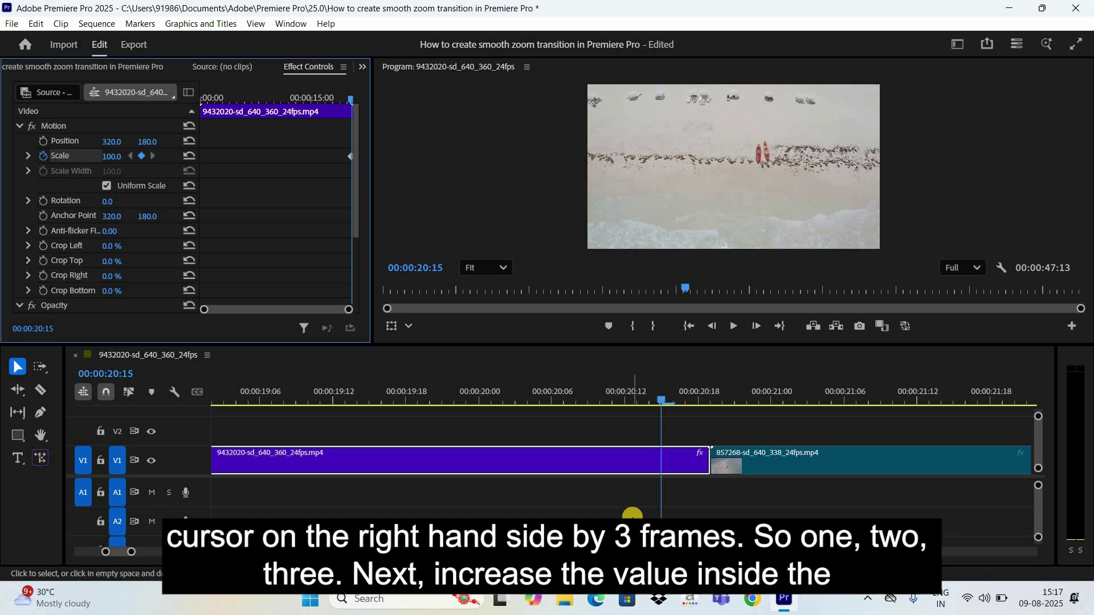
pyautogui.press('Right')
pyautogui.press('Right')
pyautogui.press('Right')
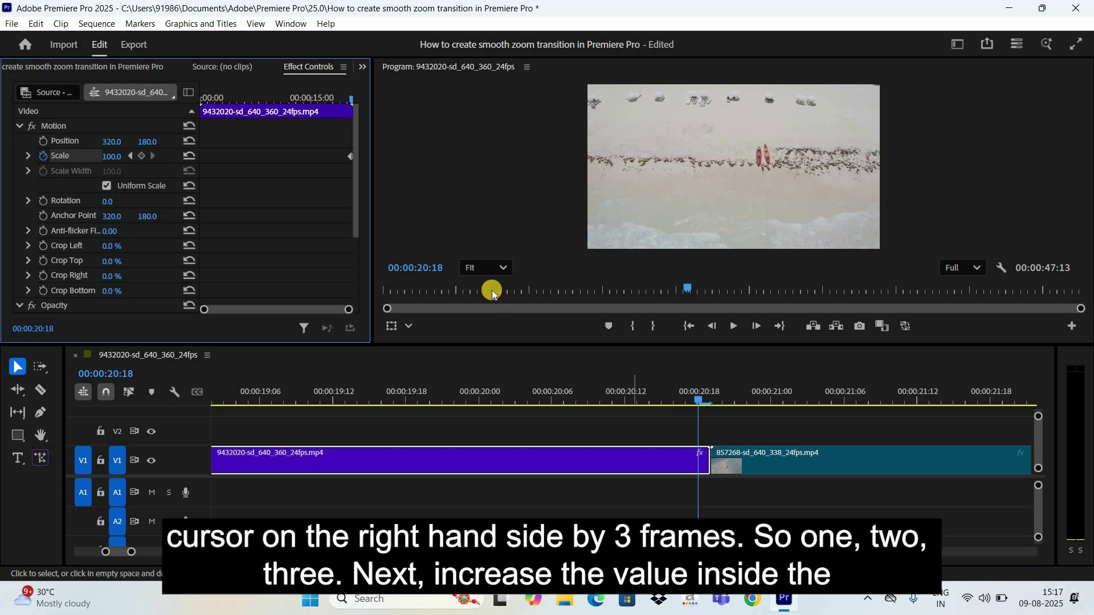
pyautogui.click(120, 155)
pyautogui.write('300')
pyautogui.press('Return')
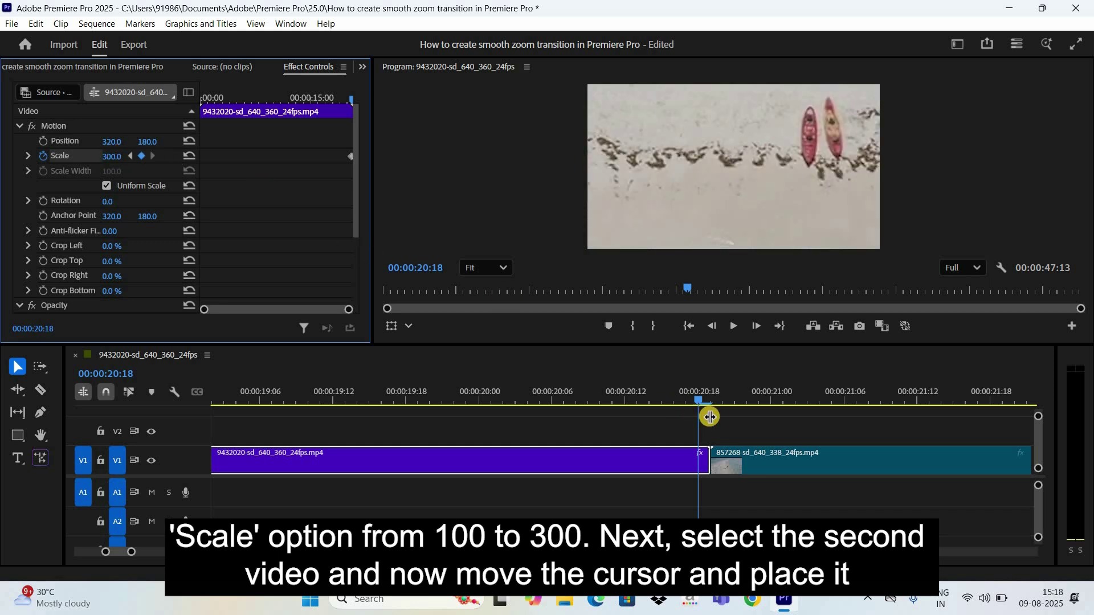
# Step: Set a Scale keyframe of 300 on the second clip's first frame
pyautogui.click(866, 466)
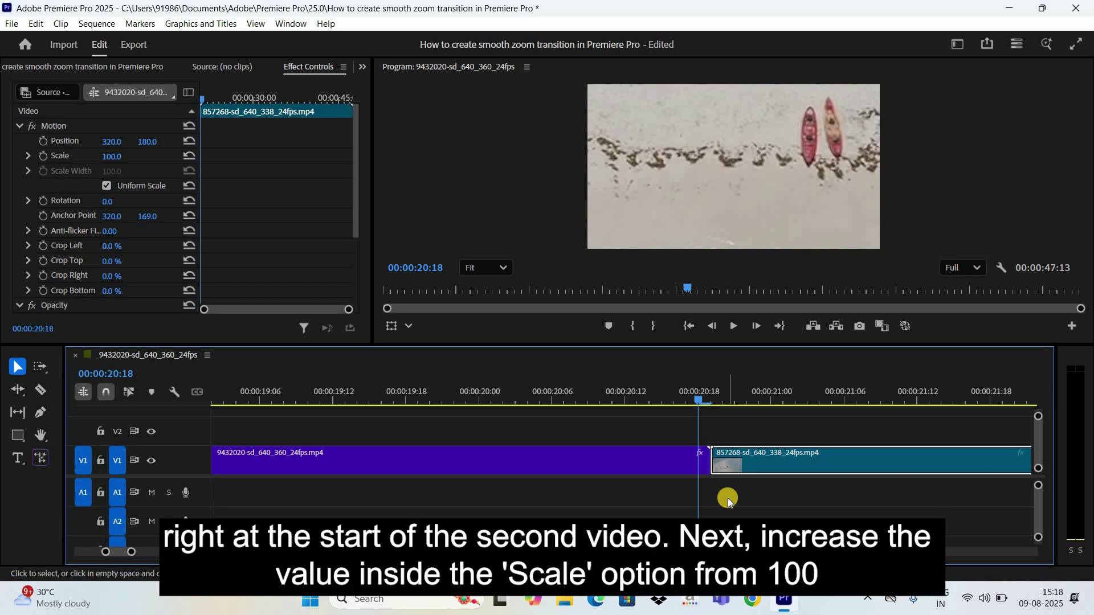
pyautogui.press('Right')
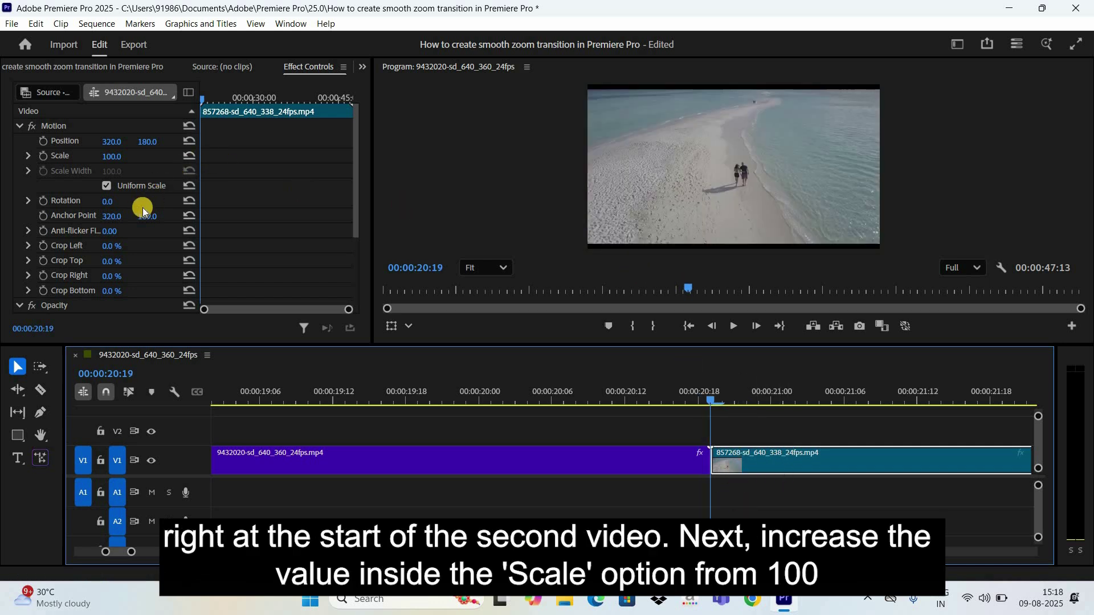
pyautogui.click(121, 154)
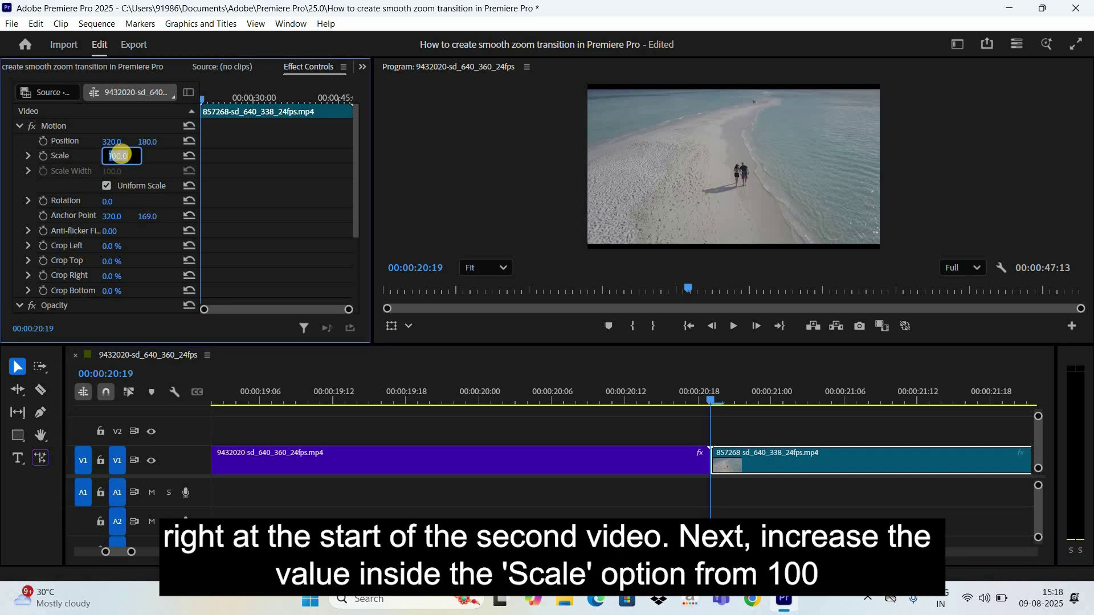
pyautogui.write('300')
pyautogui.press('Return')
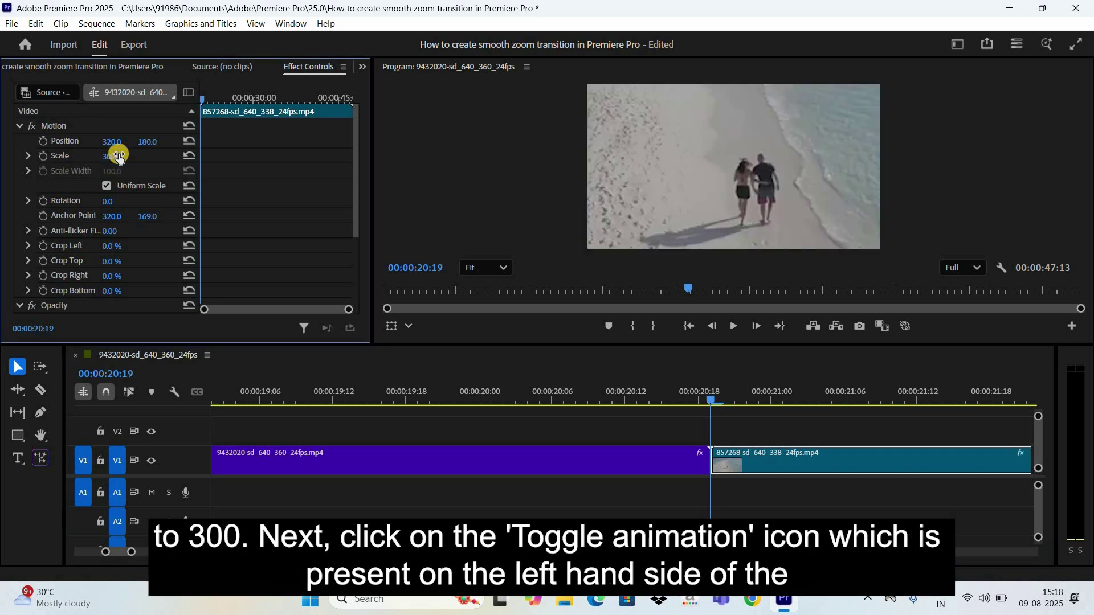
pyautogui.click(43, 157)
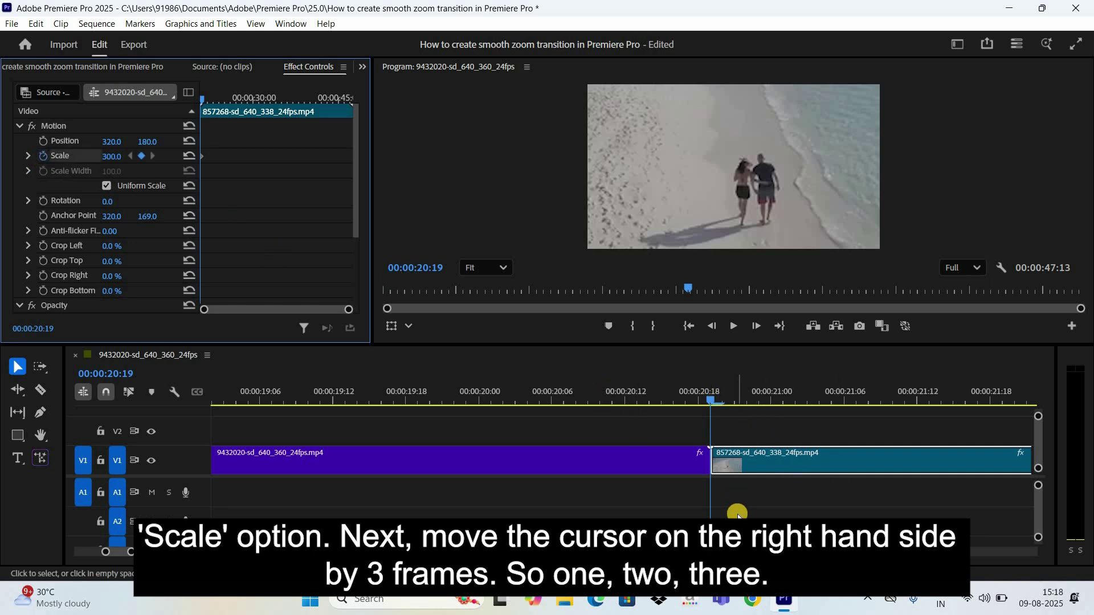
# Step: Add a Scale keyframe of 100 three frames later, at 00:00:20:22
pyautogui.press('Right')
pyautogui.press('Right')
pyautogui.press('Right')
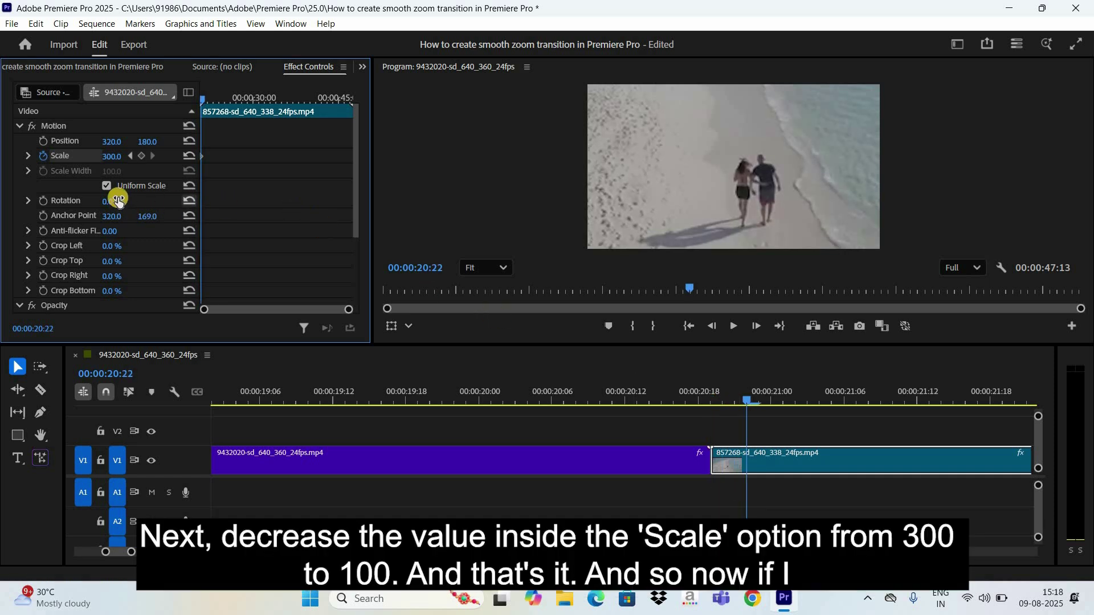
pyautogui.click(121, 154)
pyautogui.write('100')
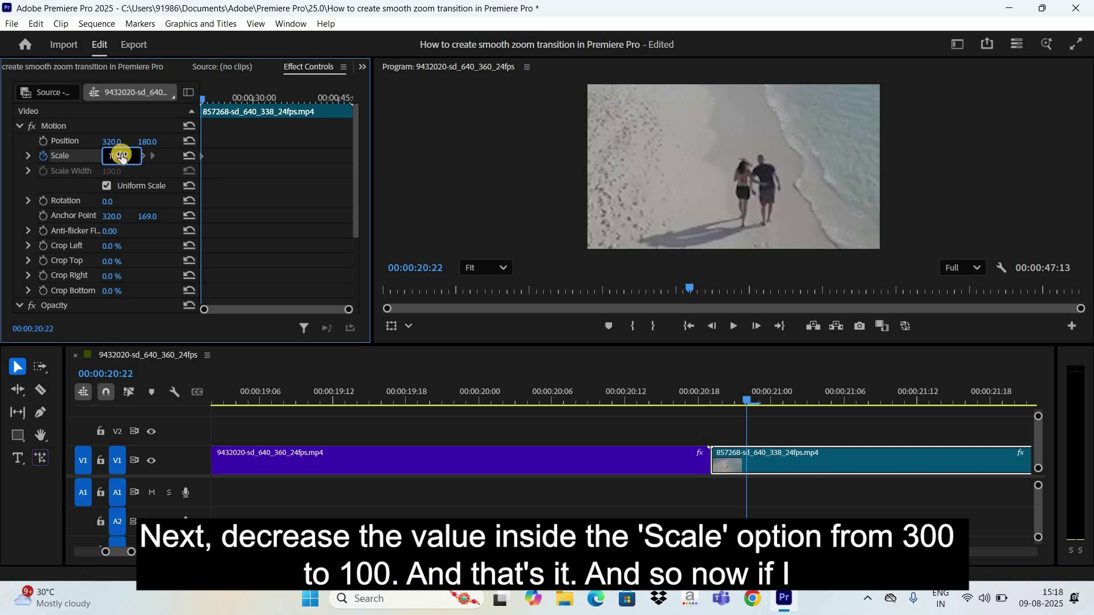
pyautogui.press('Return')
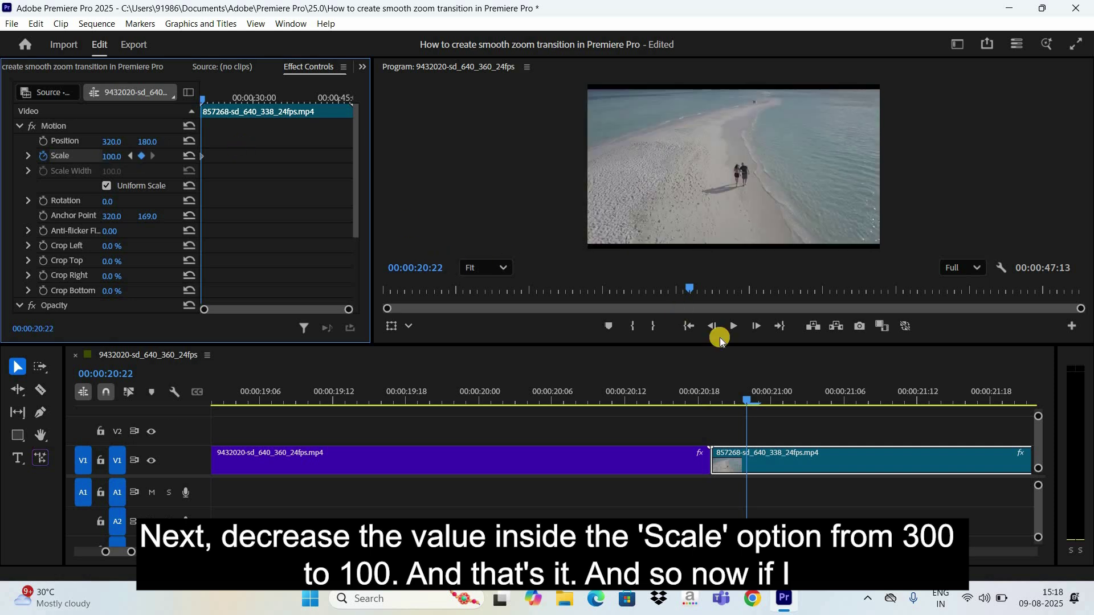
pyautogui.click(503, 399)
pyautogui.press('space')
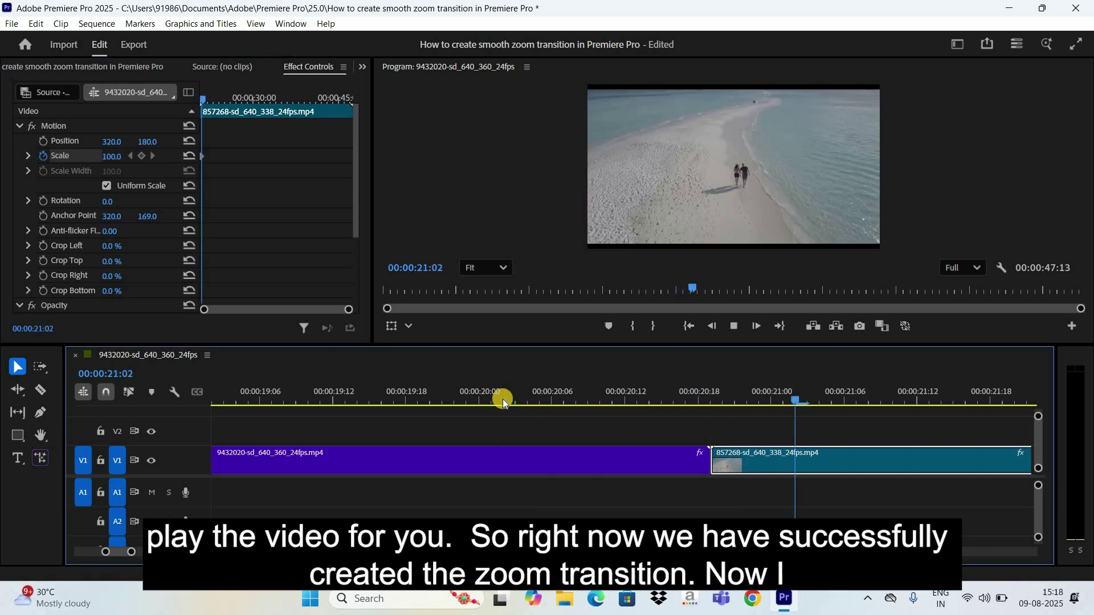
pyautogui.press('space')
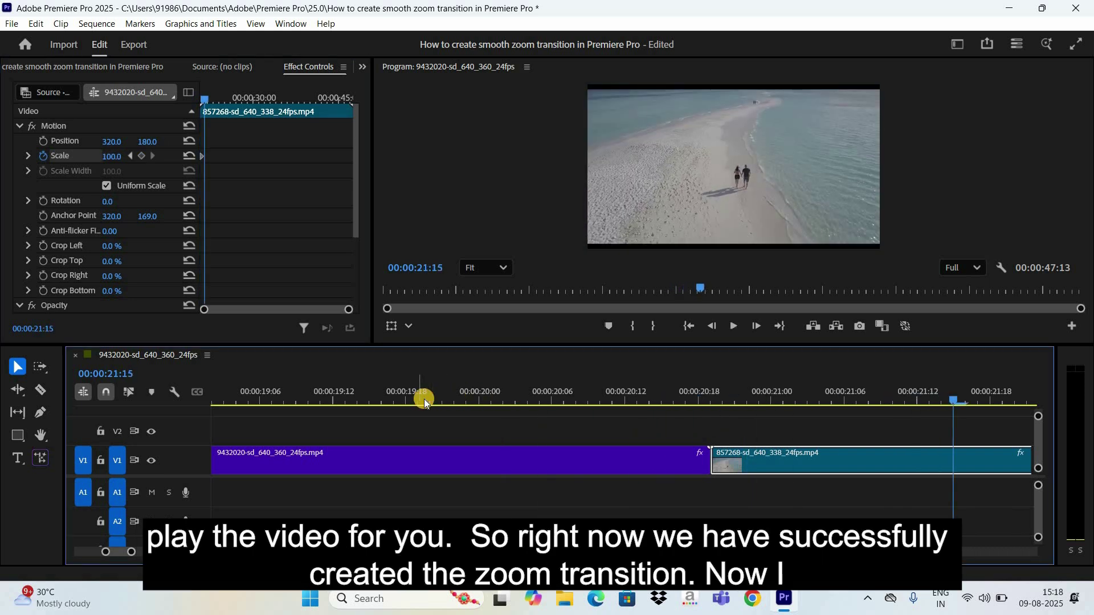
pyautogui.click(424, 399)
pyautogui.press('space')
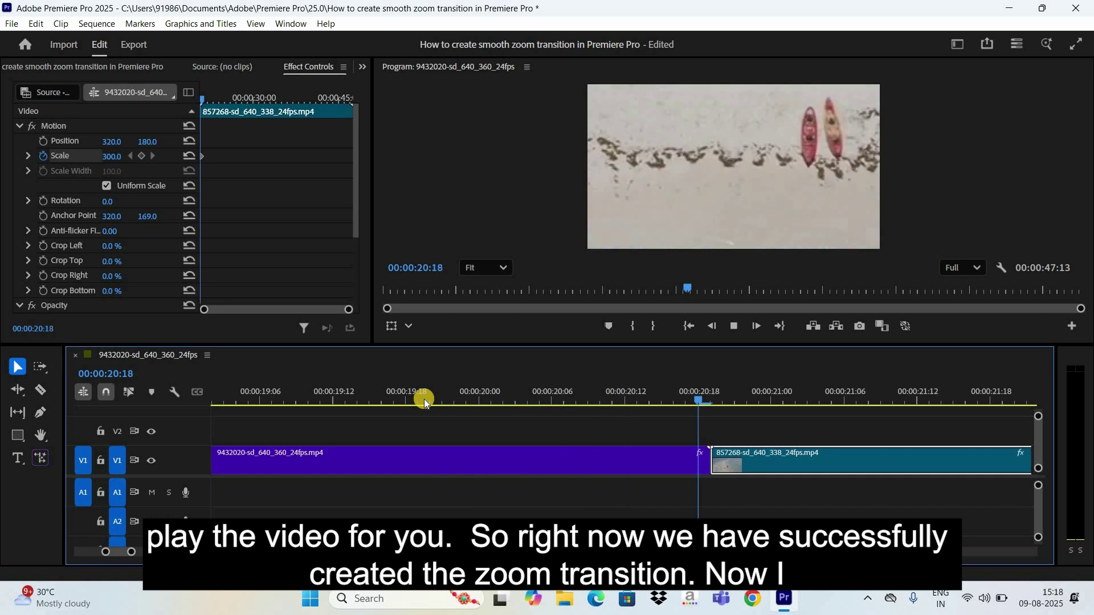
pyautogui.press('space')
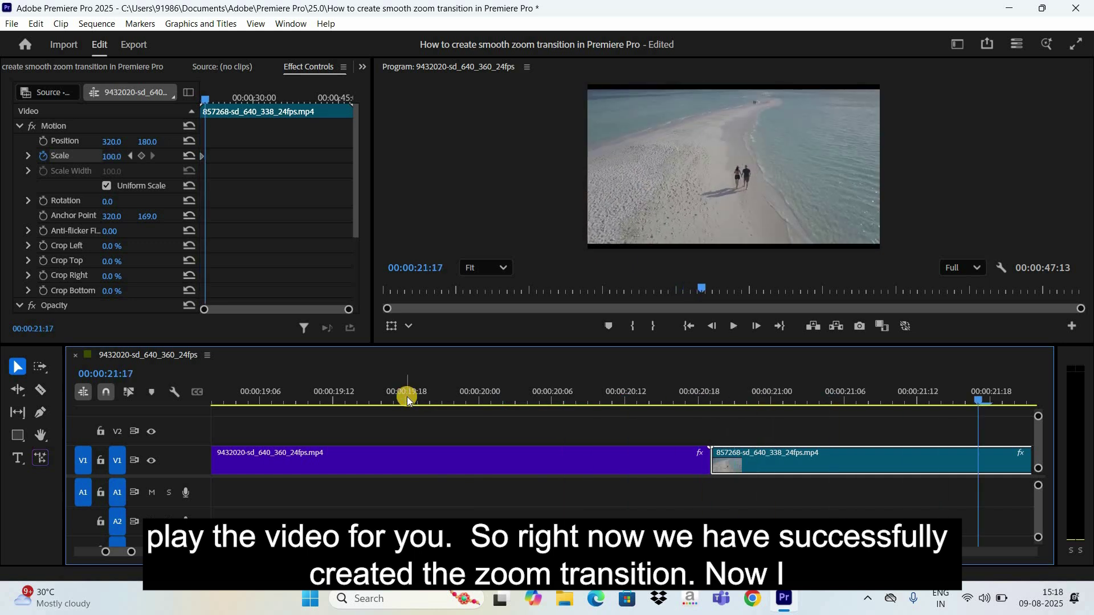
pyautogui.click(407, 396)
pyautogui.press('space')
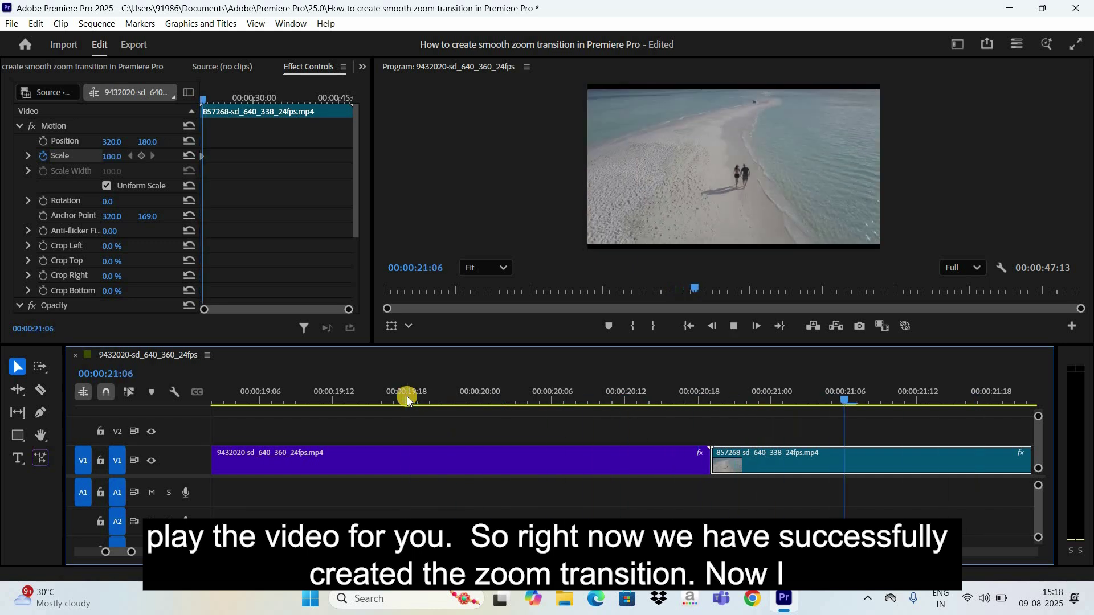
pyautogui.press('space')
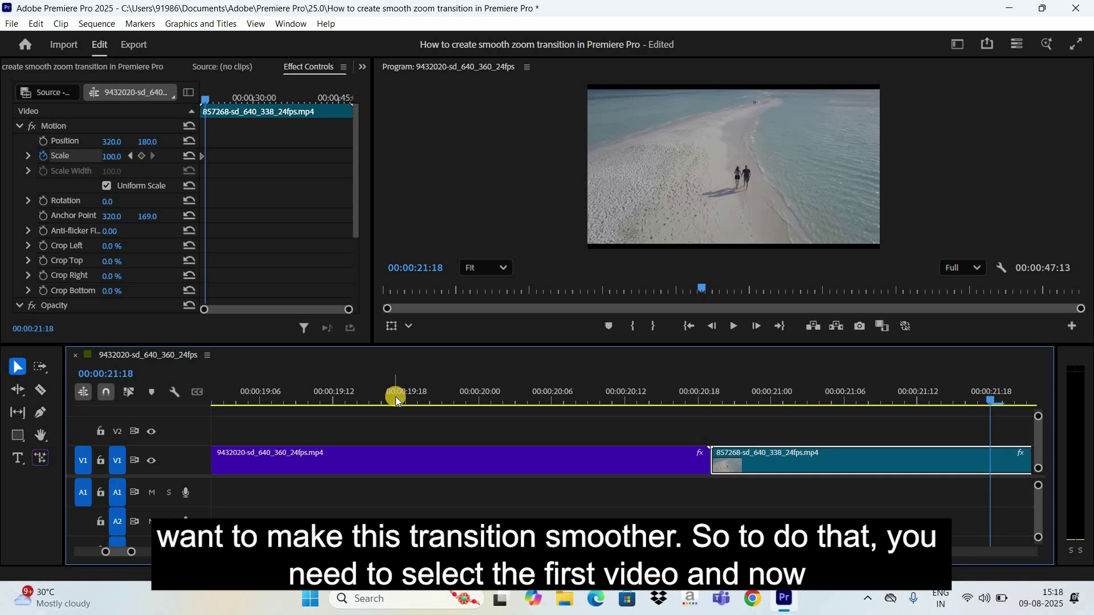
pyautogui.click(395, 396)
# Step: On the first beach clip, set the Scale 100 keyframe to Ease Out and the 300 keyframe to Ease In
pyautogui.click(497, 456)
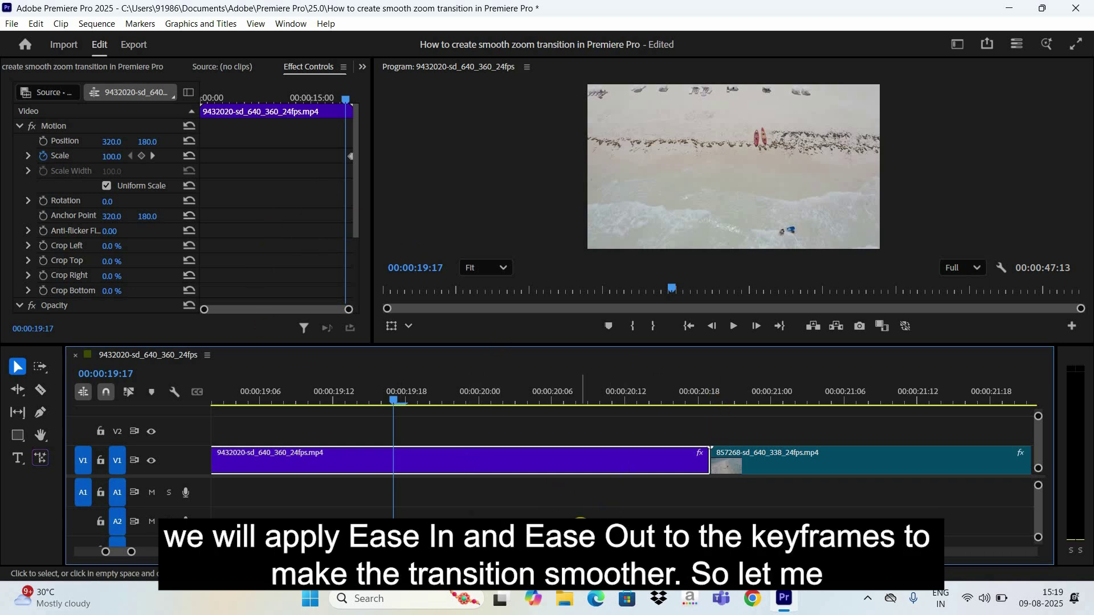
pyautogui.moveTo(204, 312); pyautogui.dragTo(349, 313)
pyautogui.click(326, 164)
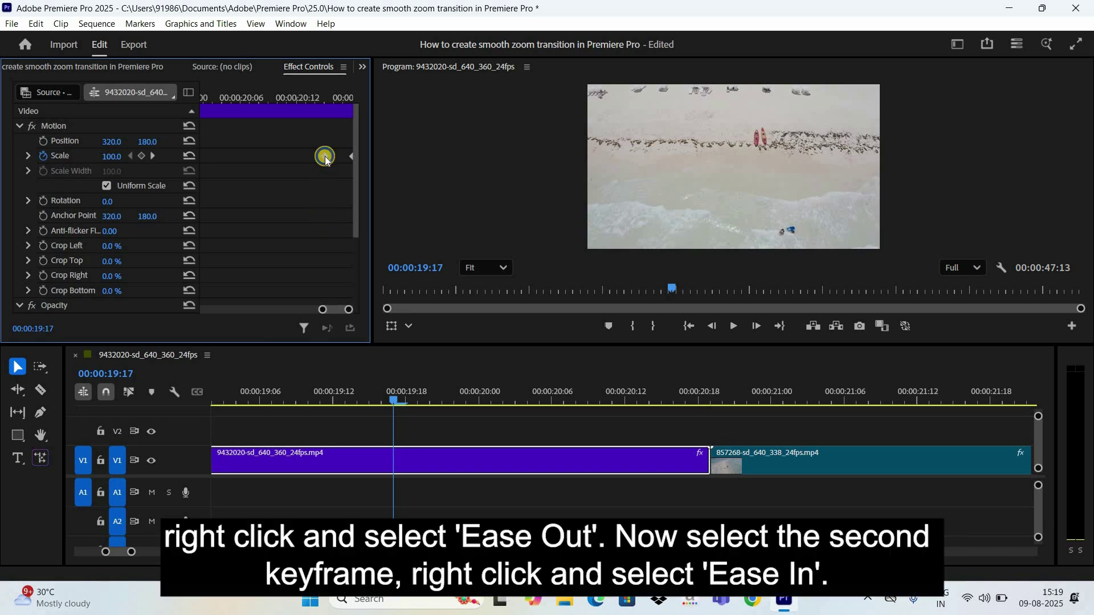
pyautogui.rightClick(325, 158)
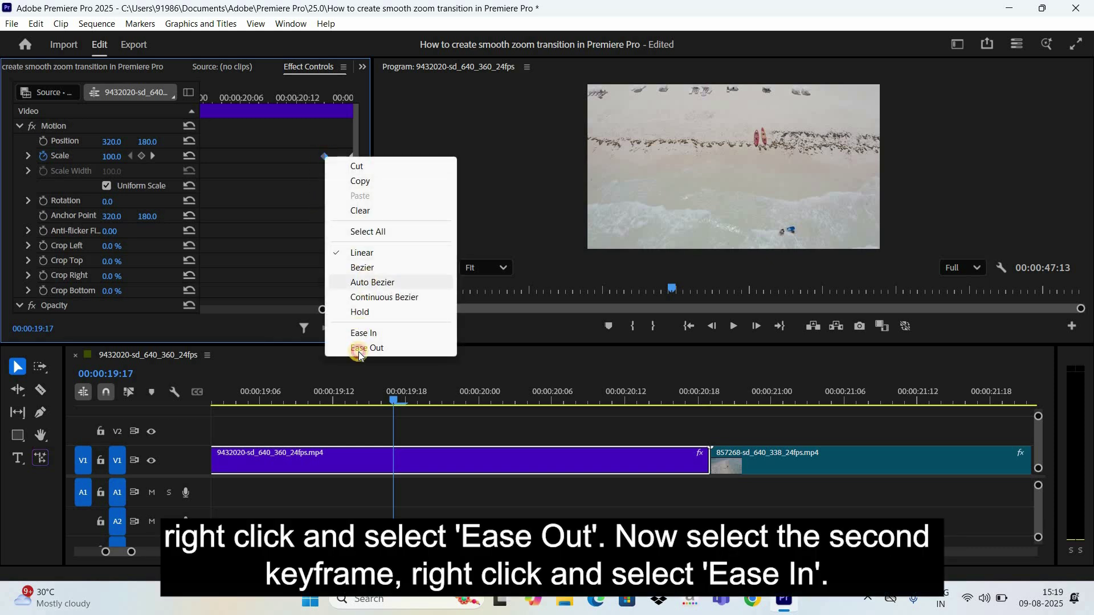
pyautogui.click(349, 154)
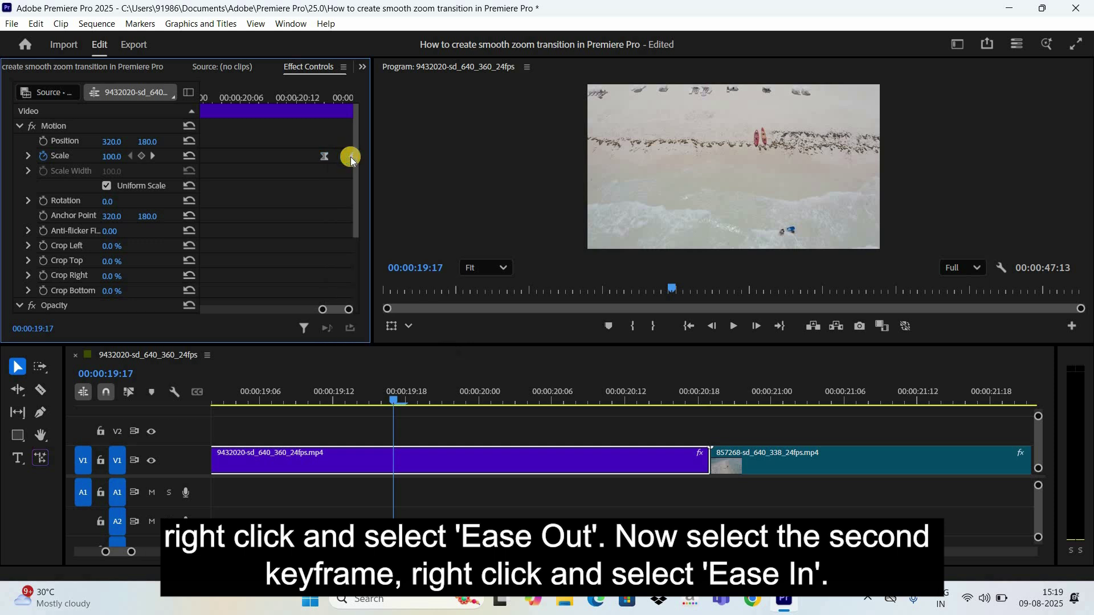
pyautogui.rightClick(351, 159)
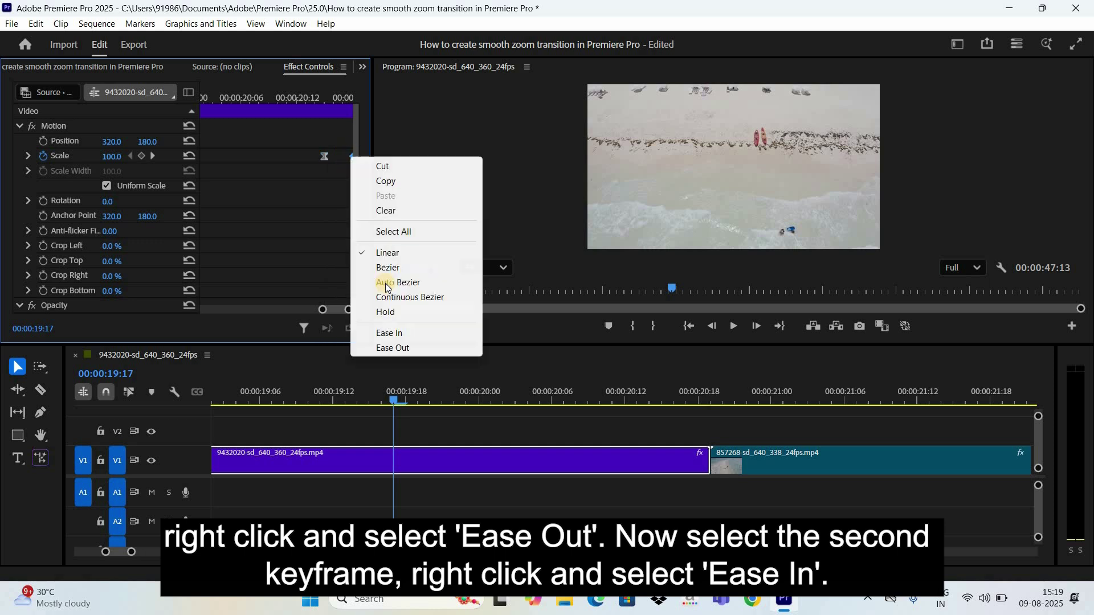
pyautogui.click(400, 334)
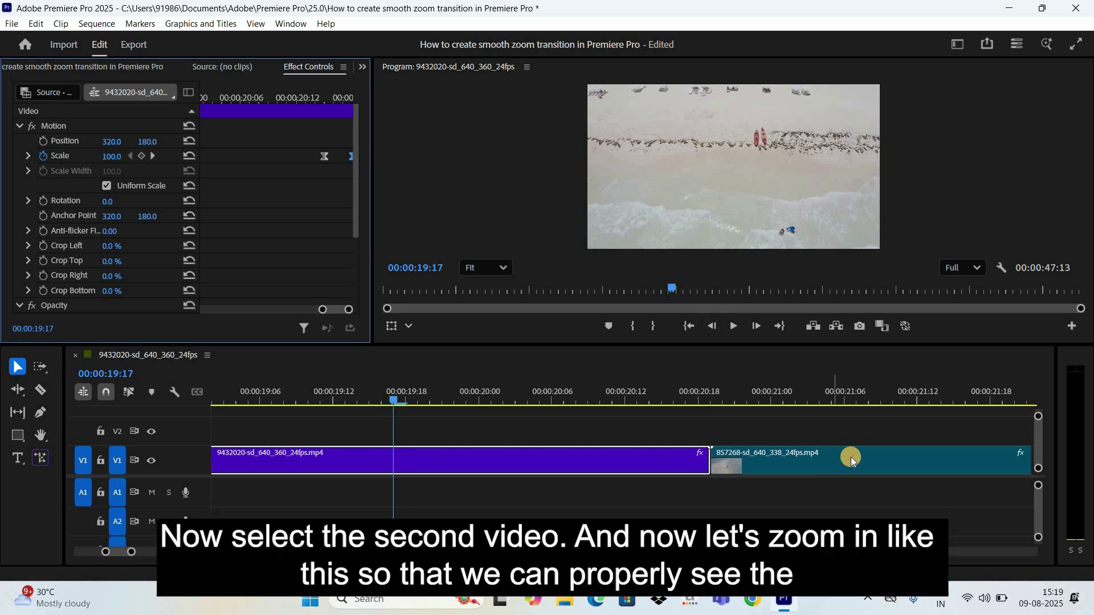
# Step: On the second beach clip, set the Scale 300 keyframe to Ease Out and the 100 keyframe to Ease In
pyautogui.click(852, 460)
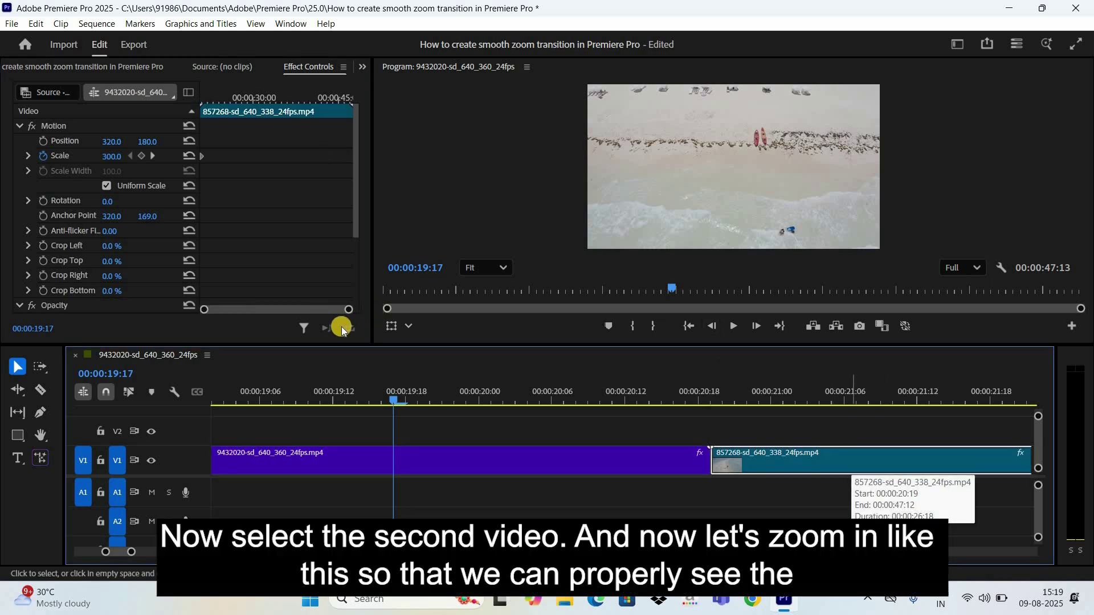
pyautogui.moveTo(312, 311); pyautogui.dragTo(205, 311)
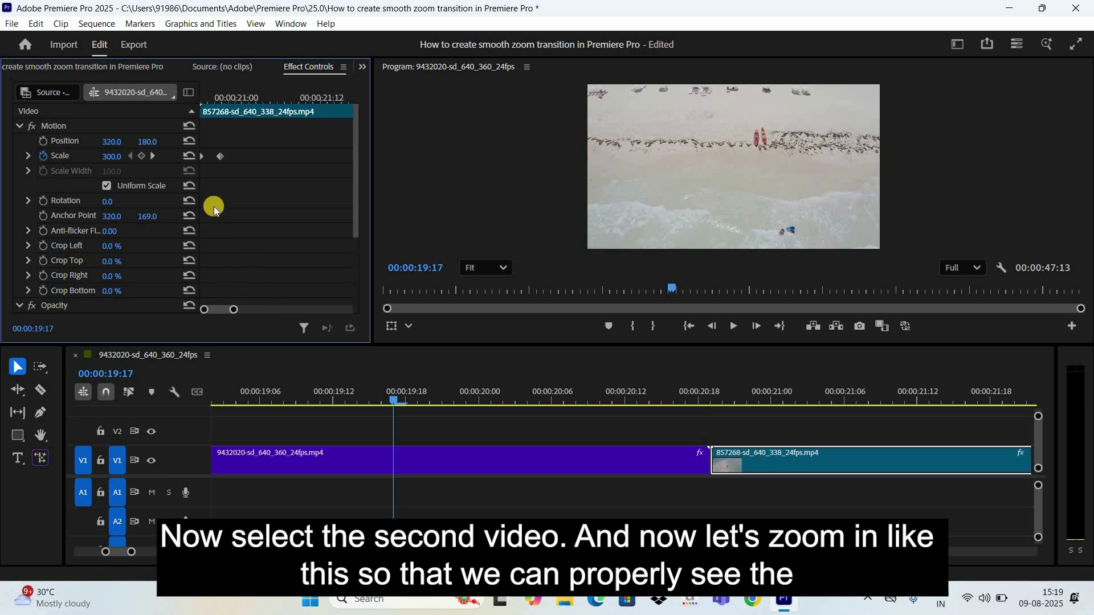
pyautogui.click(202, 156)
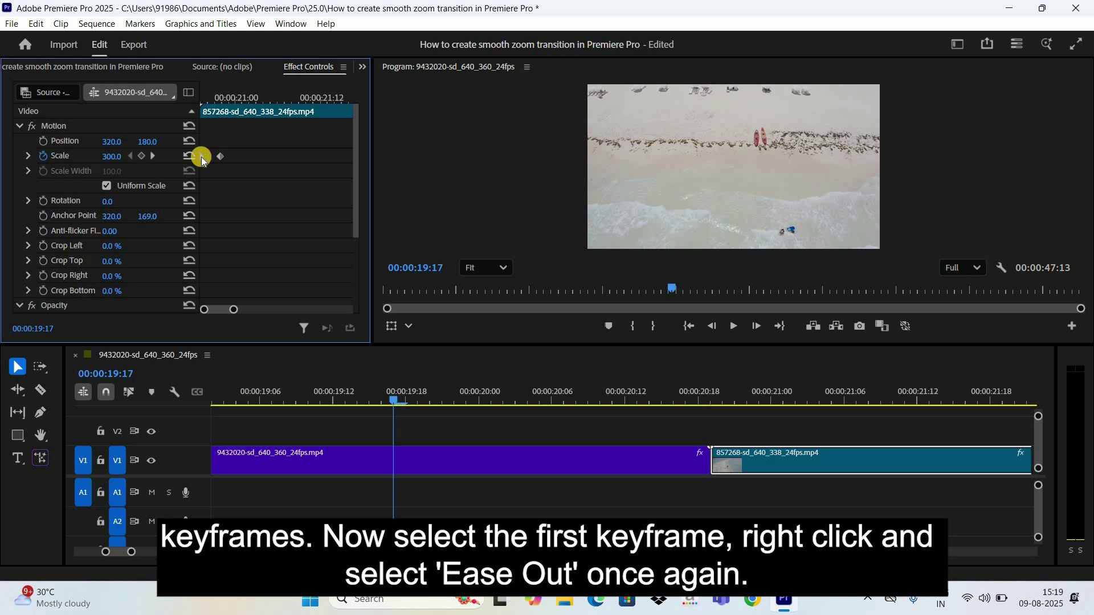
pyautogui.rightClick(202, 157)
pyautogui.click(242, 348)
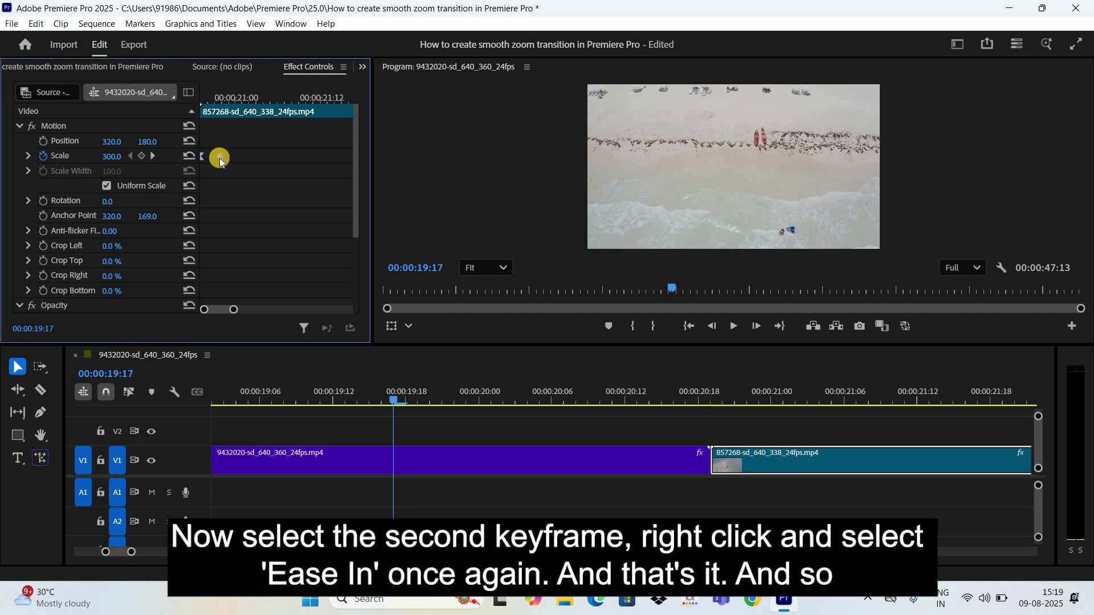
pyautogui.rightClick(220, 158)
pyautogui.click(271, 334)
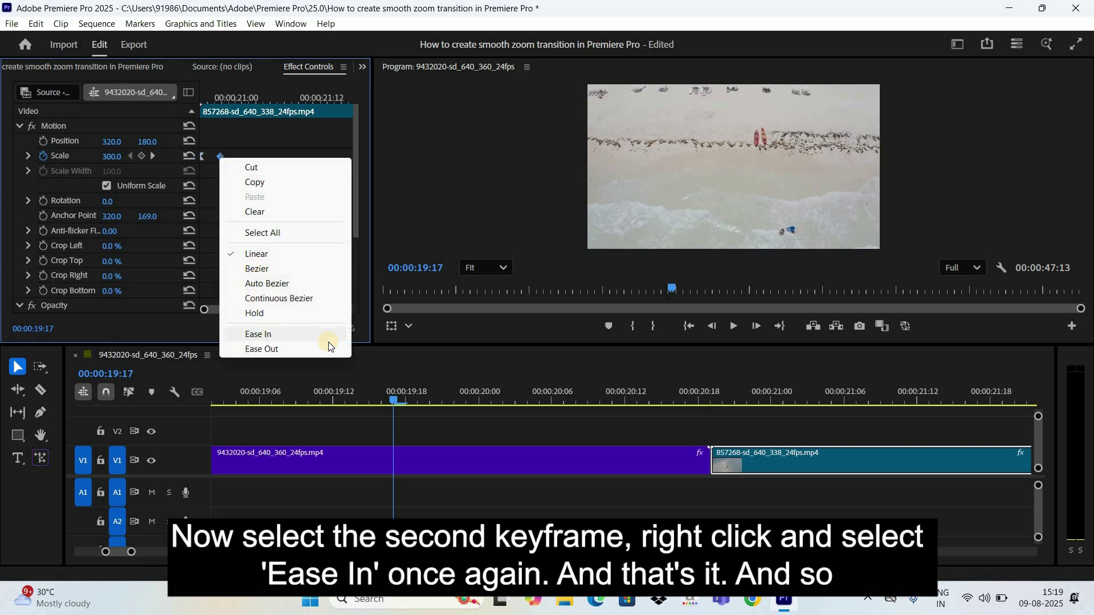
pyautogui.click(552, 500)
pyautogui.press('-')
pyautogui.press('-')
pyautogui.press('-')
pyautogui.press('-')
pyautogui.press('-')
pyautogui.press('-')
pyautogui.click(368, 400)
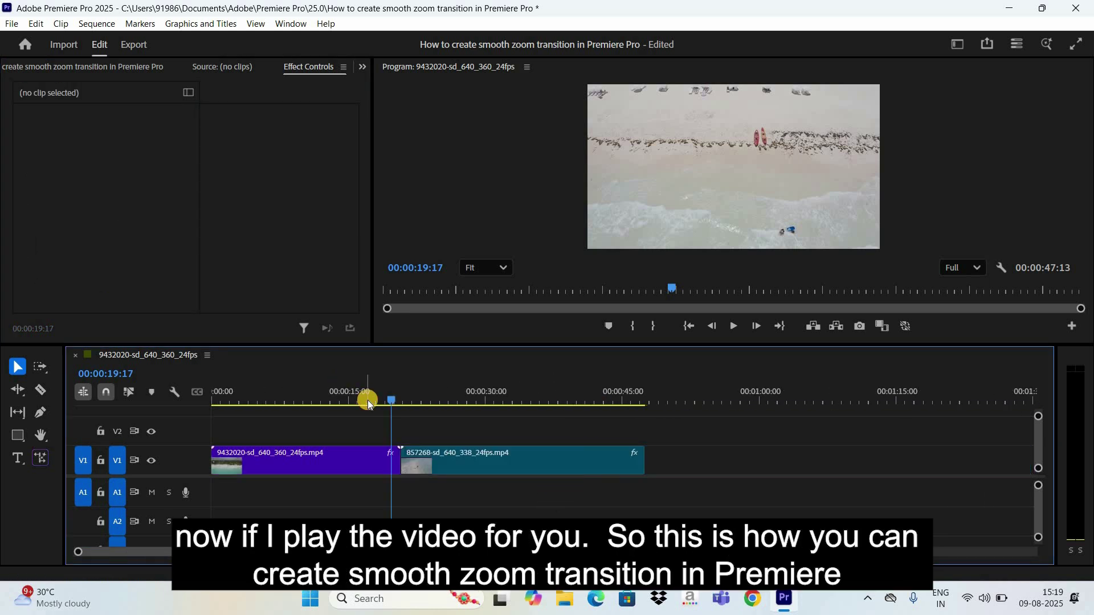
pyautogui.press('space')
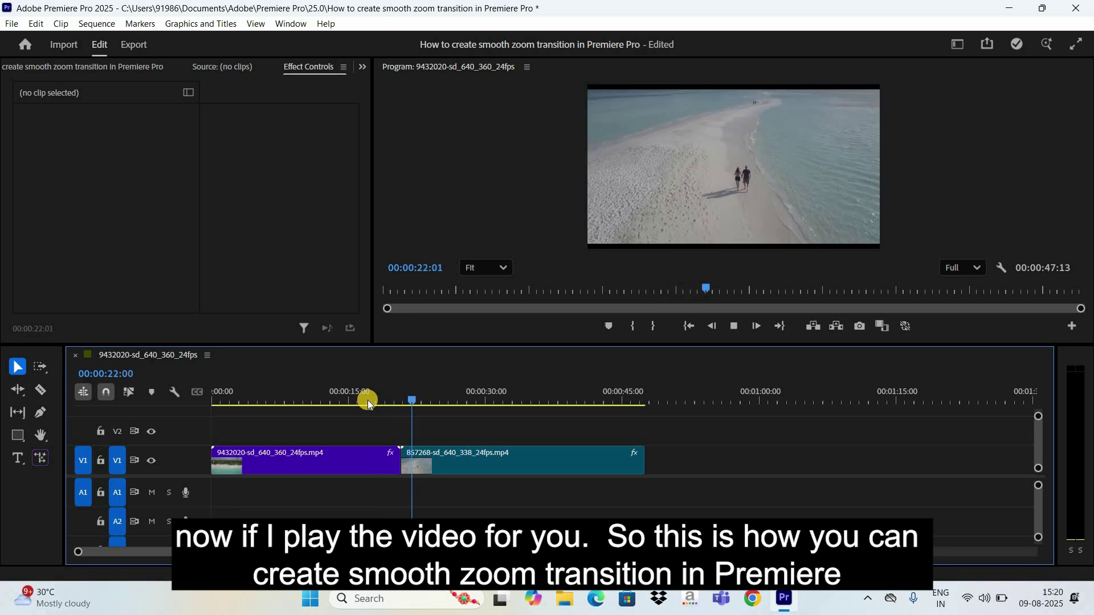
pyautogui.click(368, 400)
pyautogui.click(368, 401)
pyautogui.press('space')
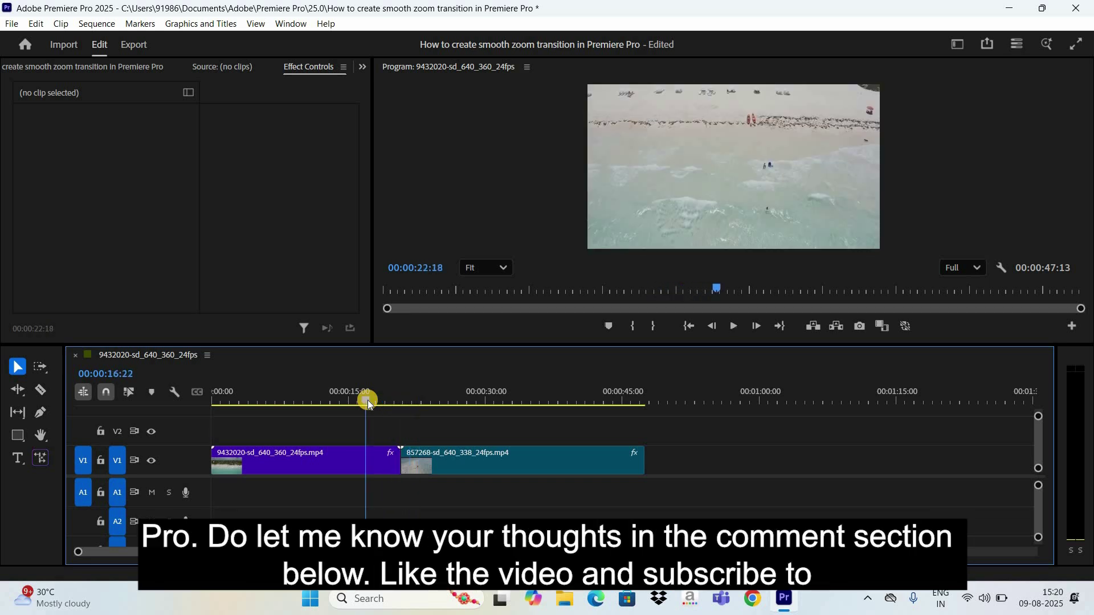